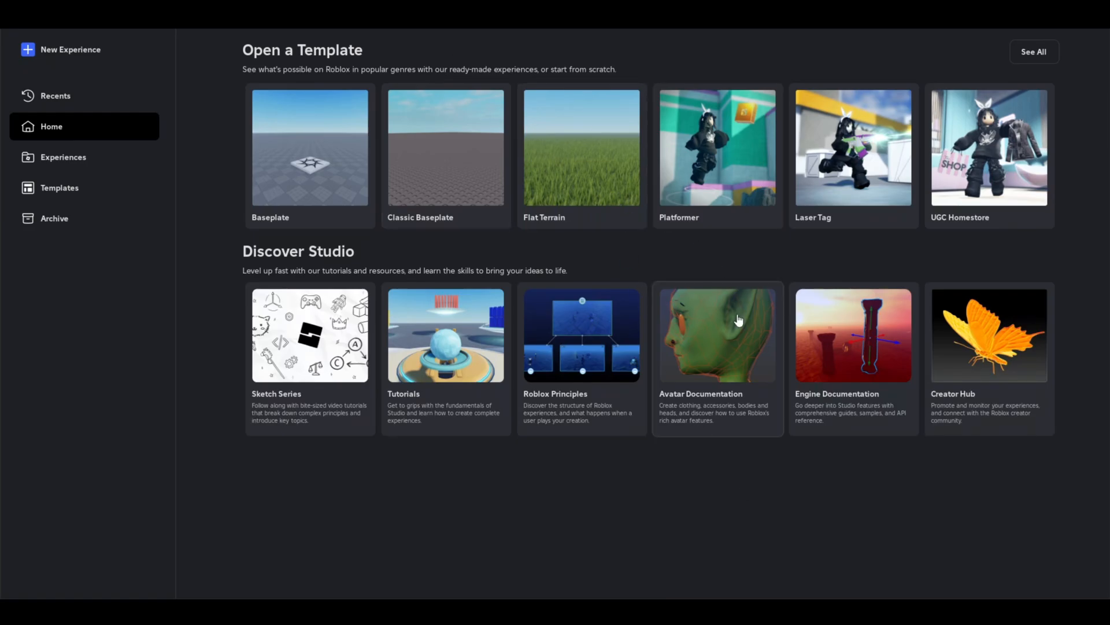
pyautogui.click(700, 610)
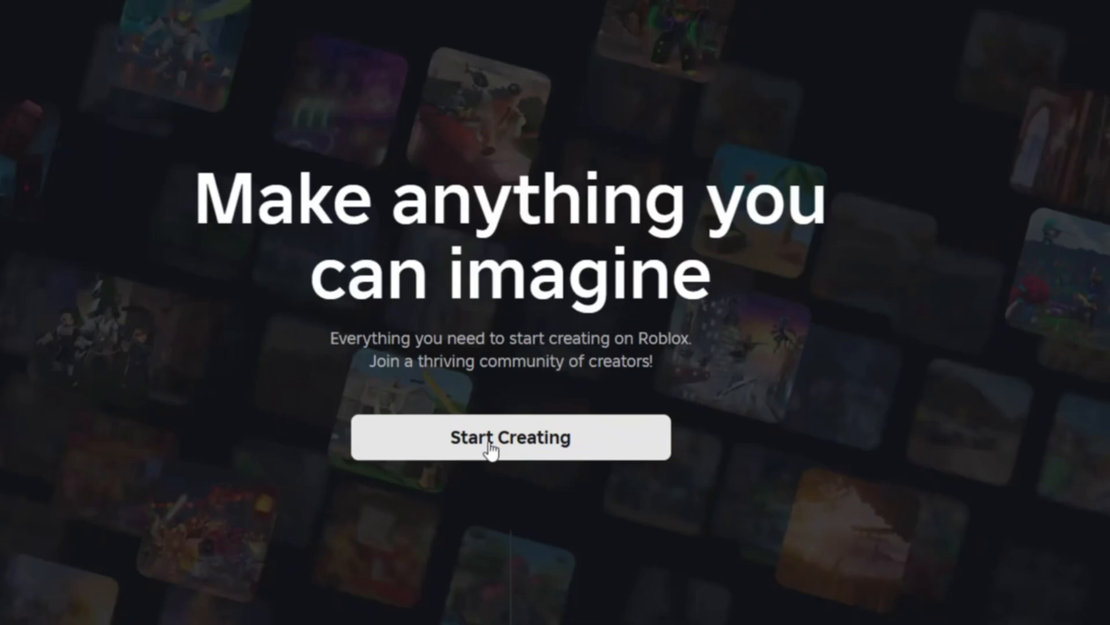
pyautogui.click(488, 443)
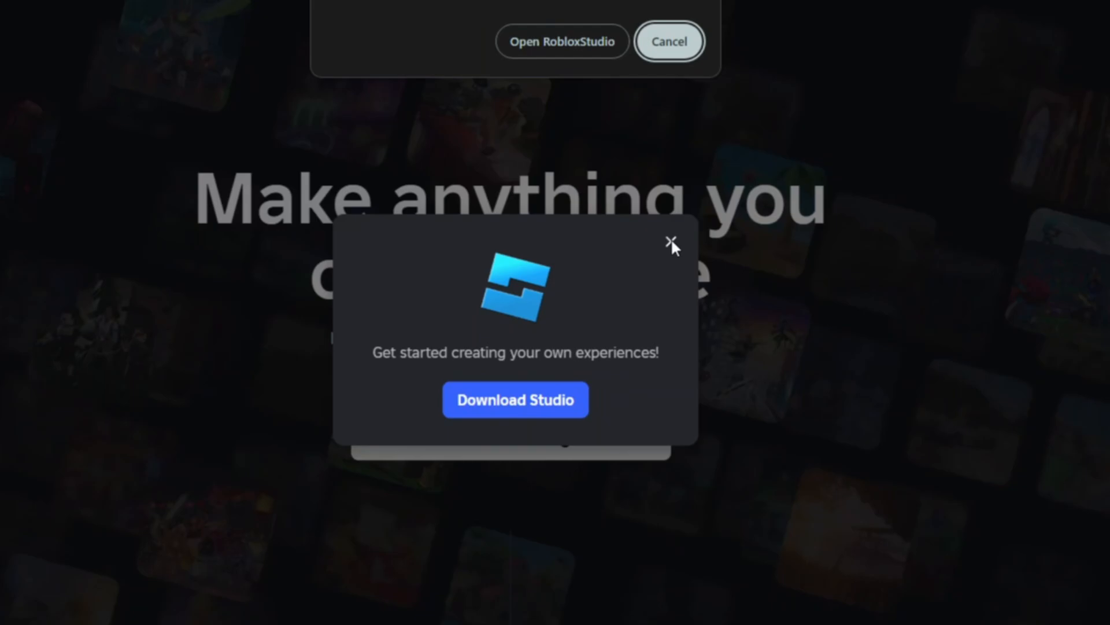
pyautogui.click(669, 41)
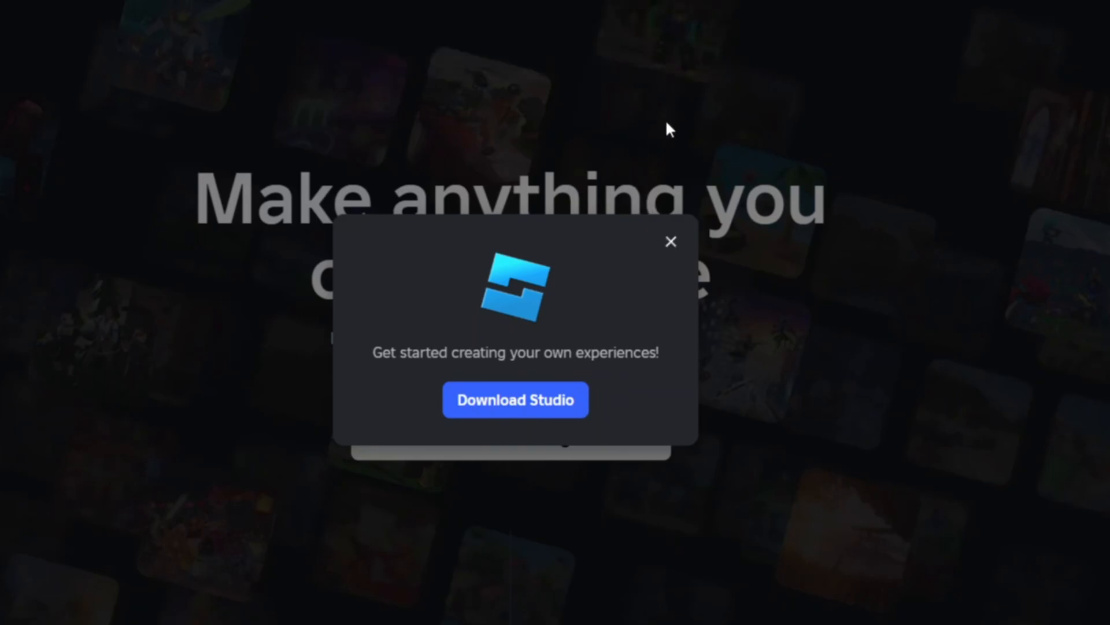
pyautogui.click(671, 242)
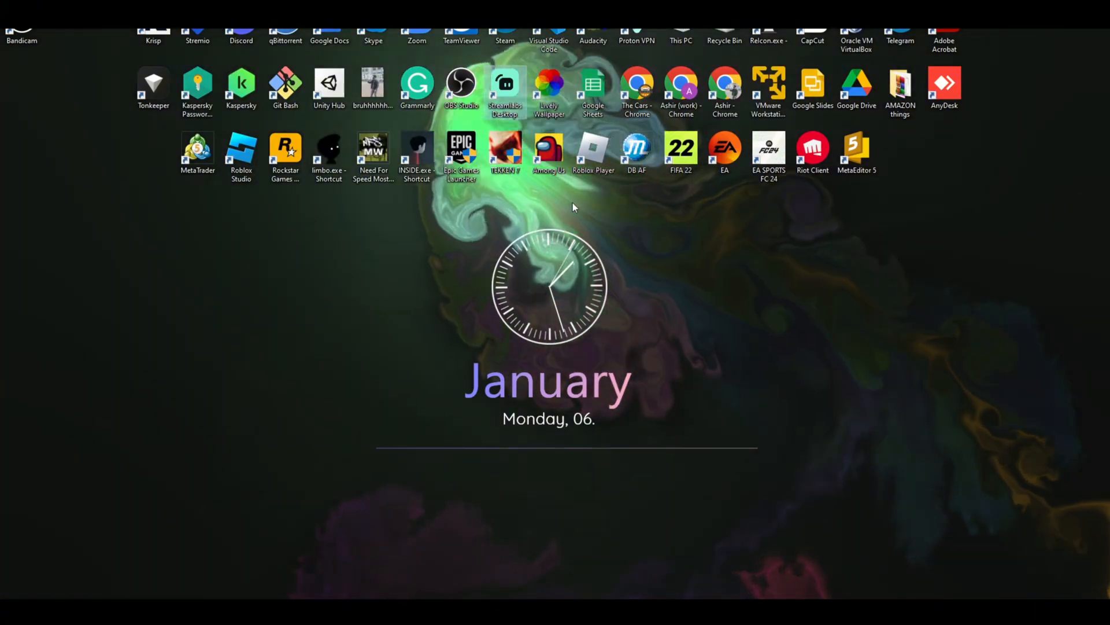
# Launch Roblox Studio and open the recent experience BALISTA.
pyautogui.doubleClick(261, 156)
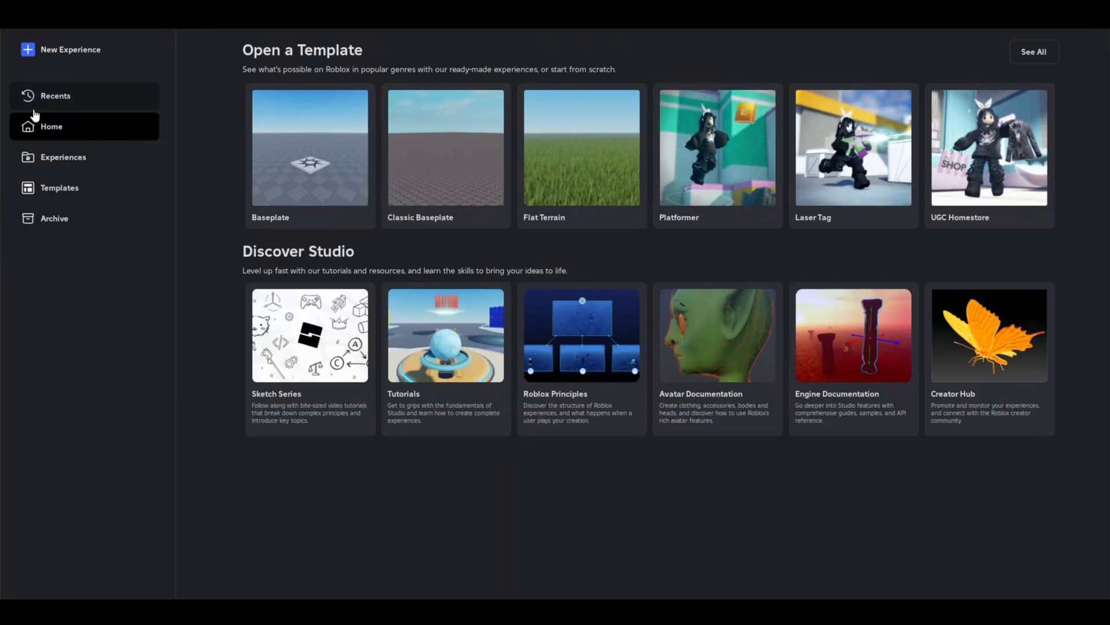
pyautogui.click(34, 106)
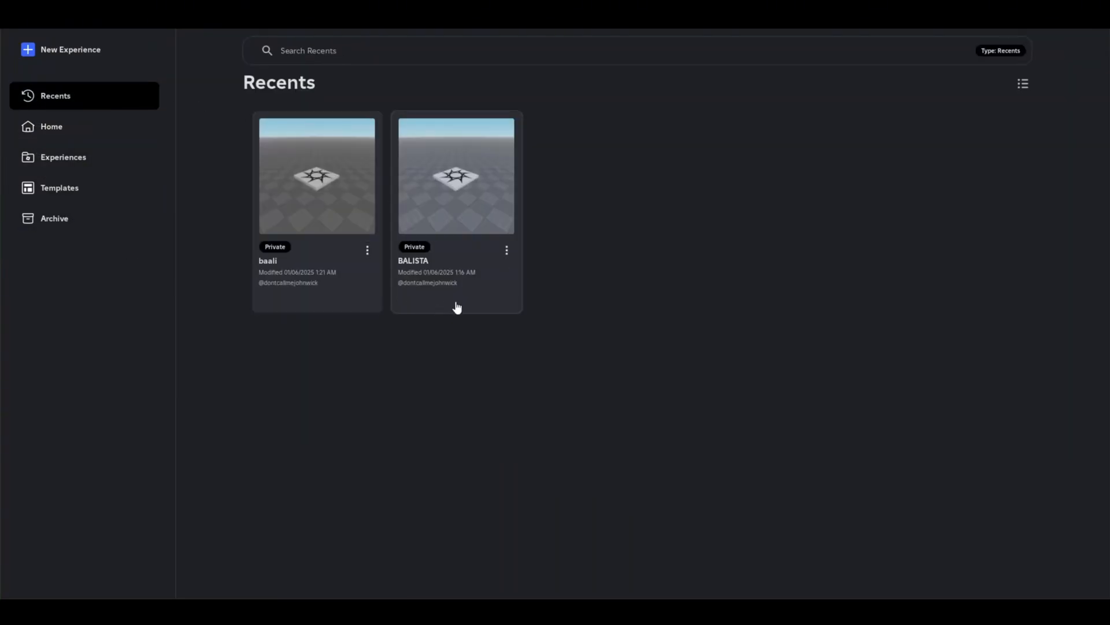
pyautogui.click(446, 263)
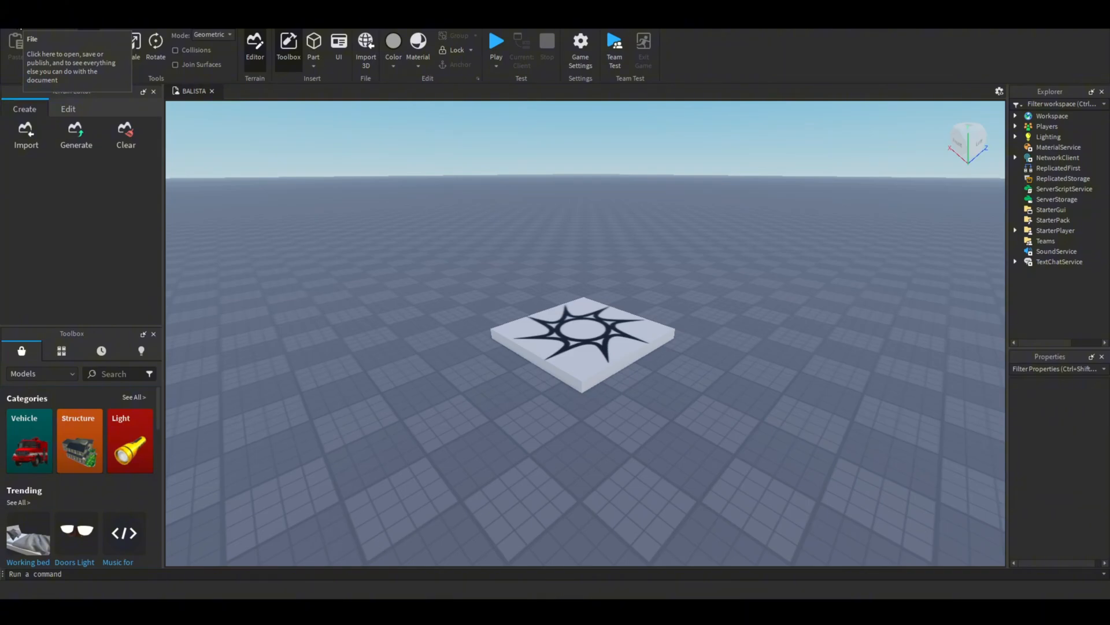
# Create a developer product in the Monetization section of the experience's game settings.
pyautogui.click(20, 28)
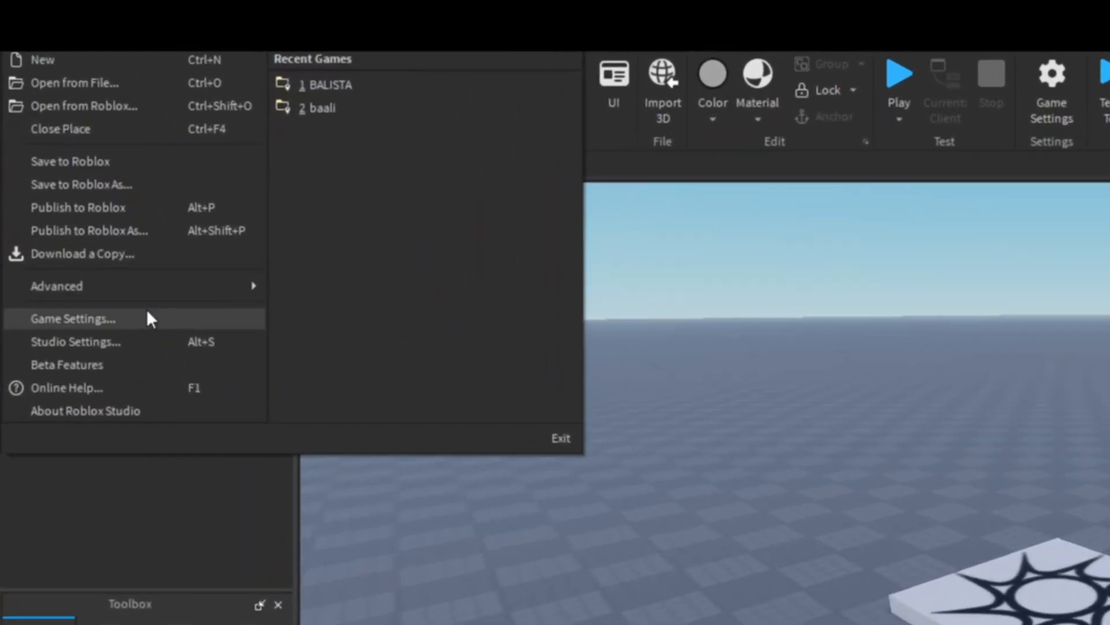
pyautogui.click(92, 319)
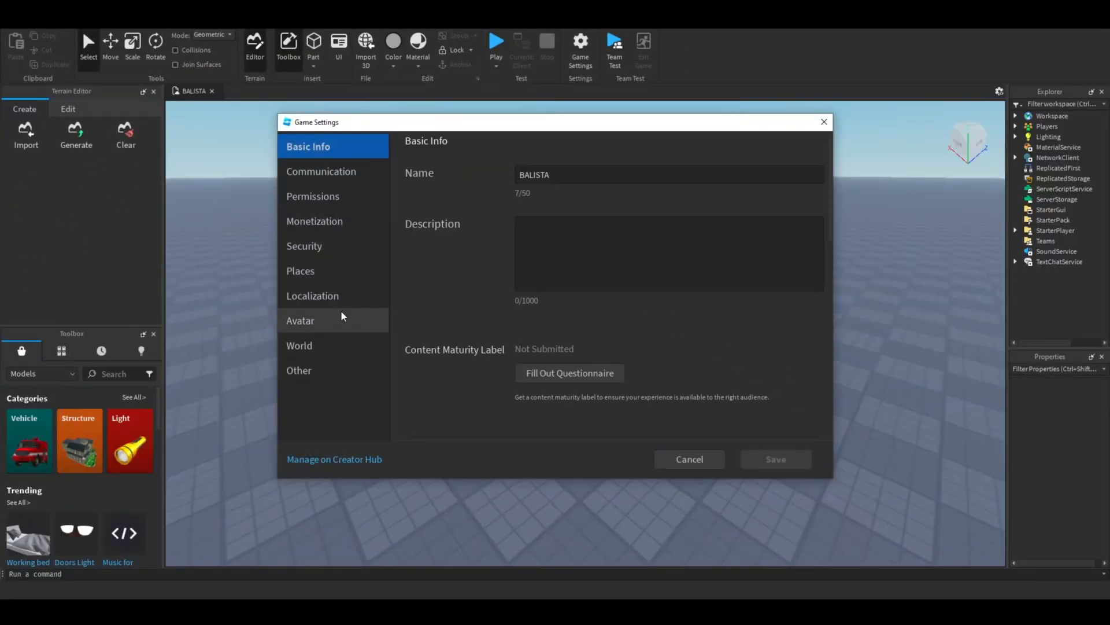
pyautogui.click(317, 221)
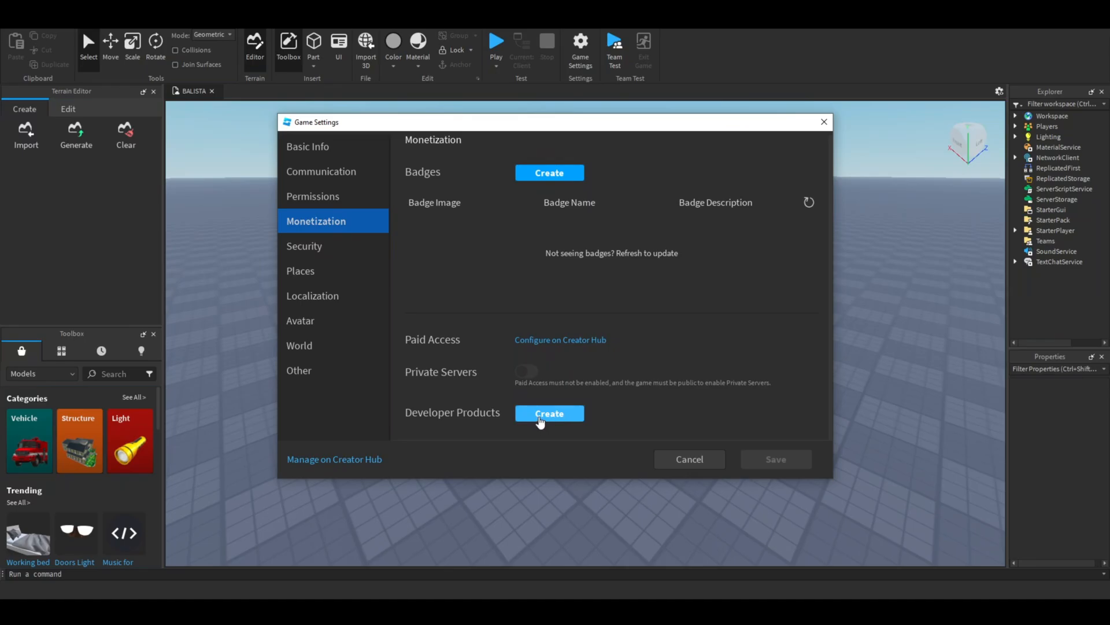
pyautogui.click(540, 414)
# Rename the new developer product as "Donation box" and save the game settings.
pyautogui.scroll(-3, 598, 399)
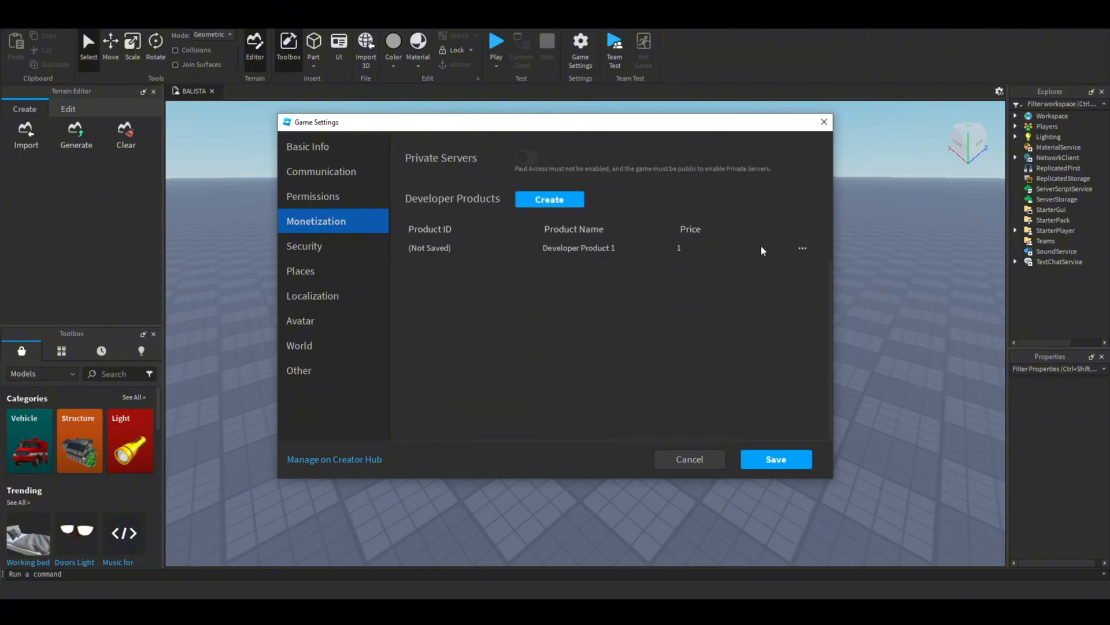
pyautogui.click(802, 249)
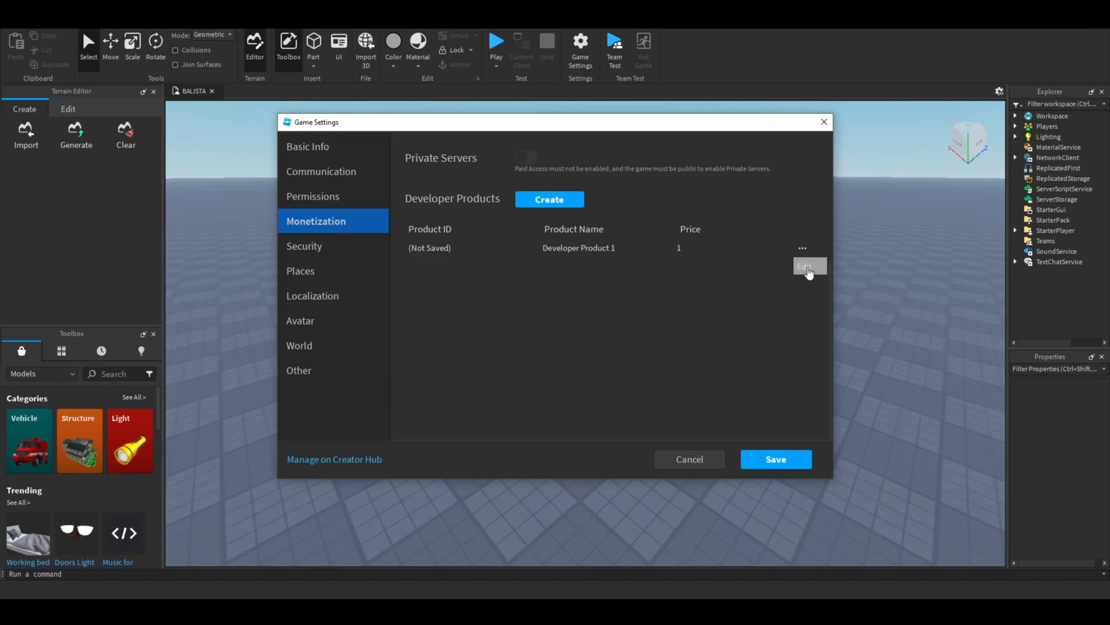
pyautogui.click(809, 272)
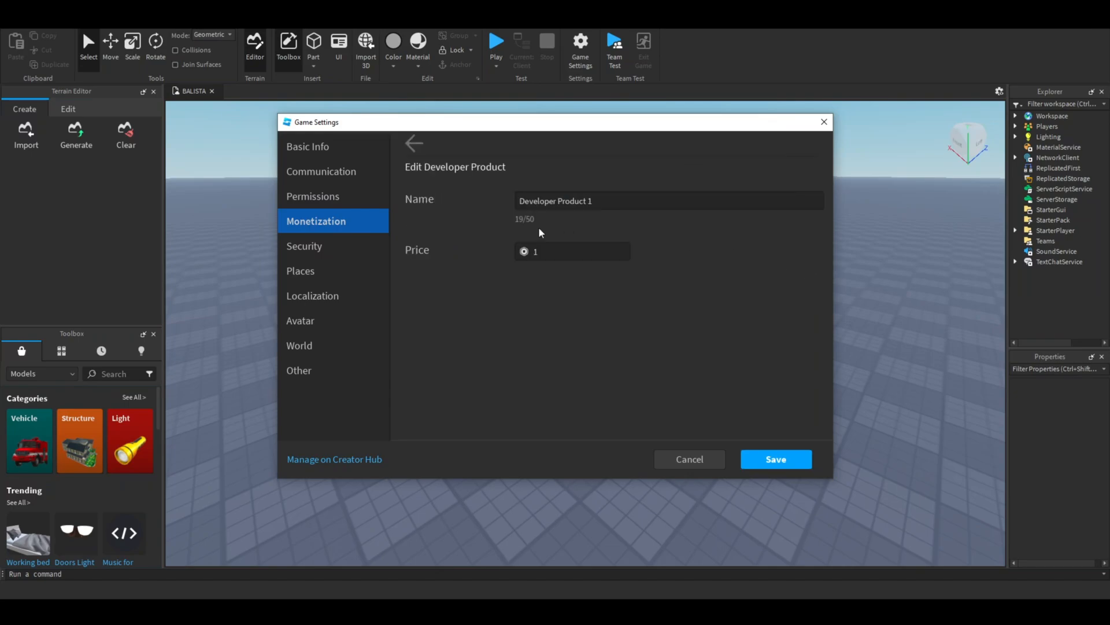
pyautogui.tripleClick(559, 200)
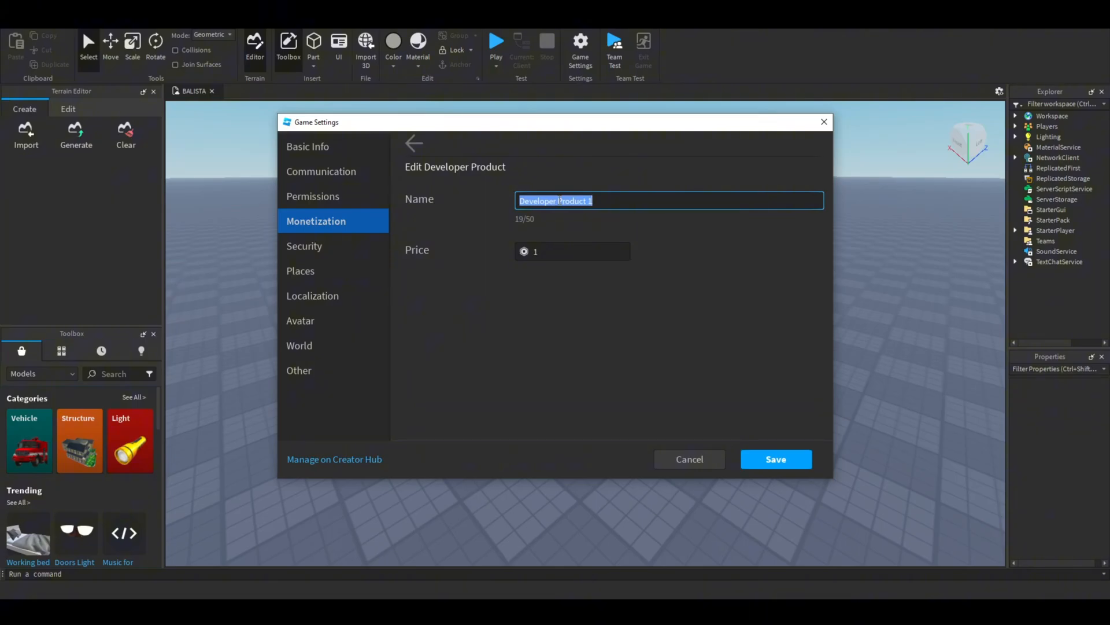
pyautogui.write('Donation ')
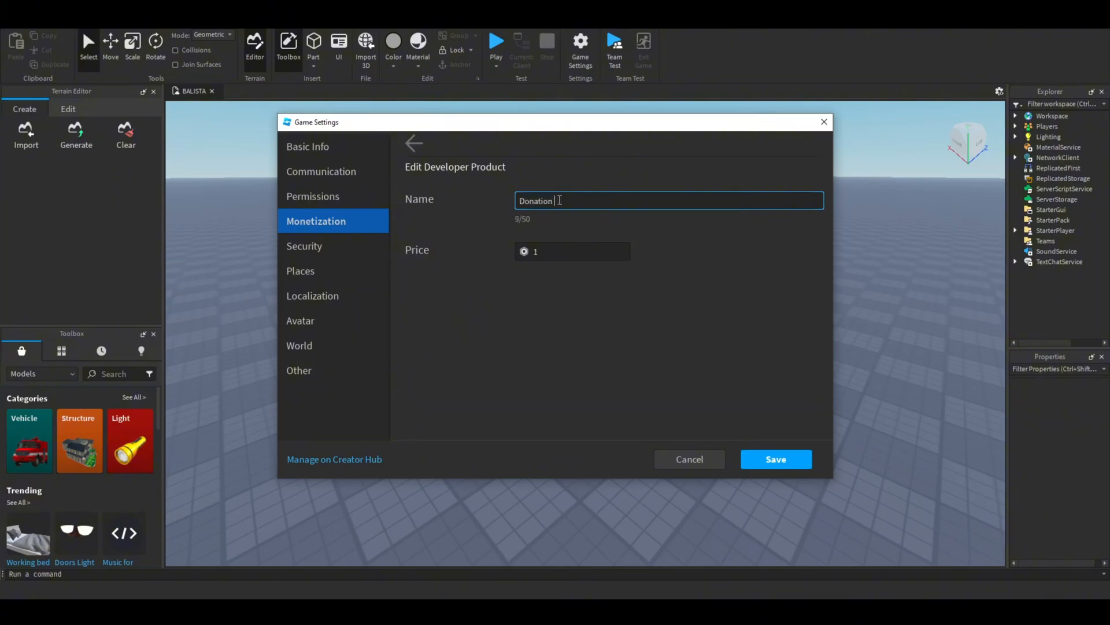
pyautogui.write('box')
pyautogui.press('Return')
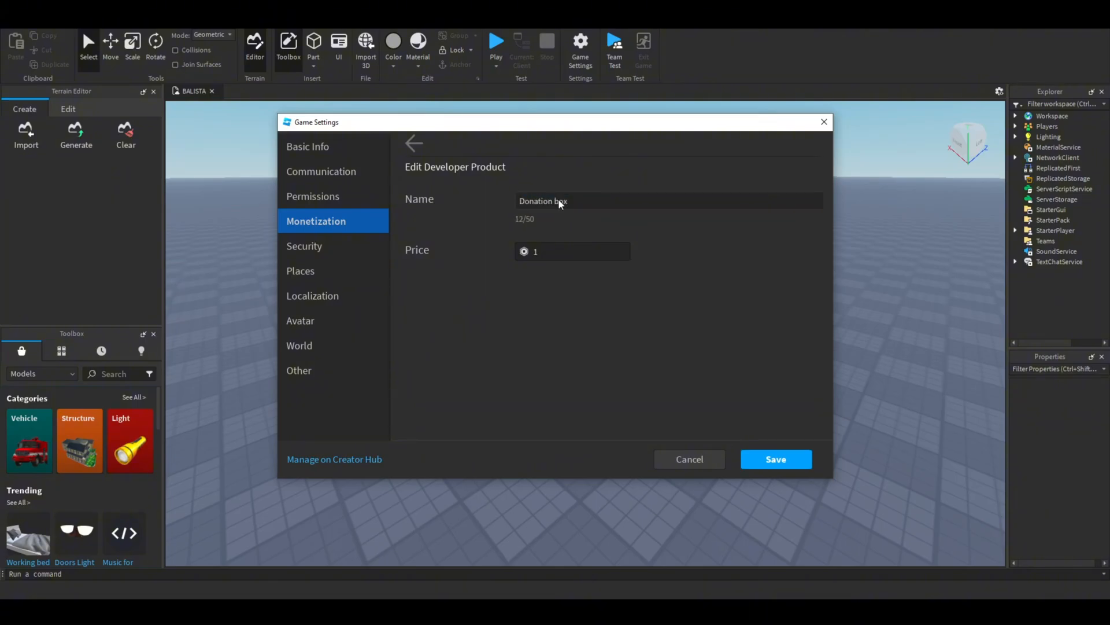
pyautogui.click(770, 461)
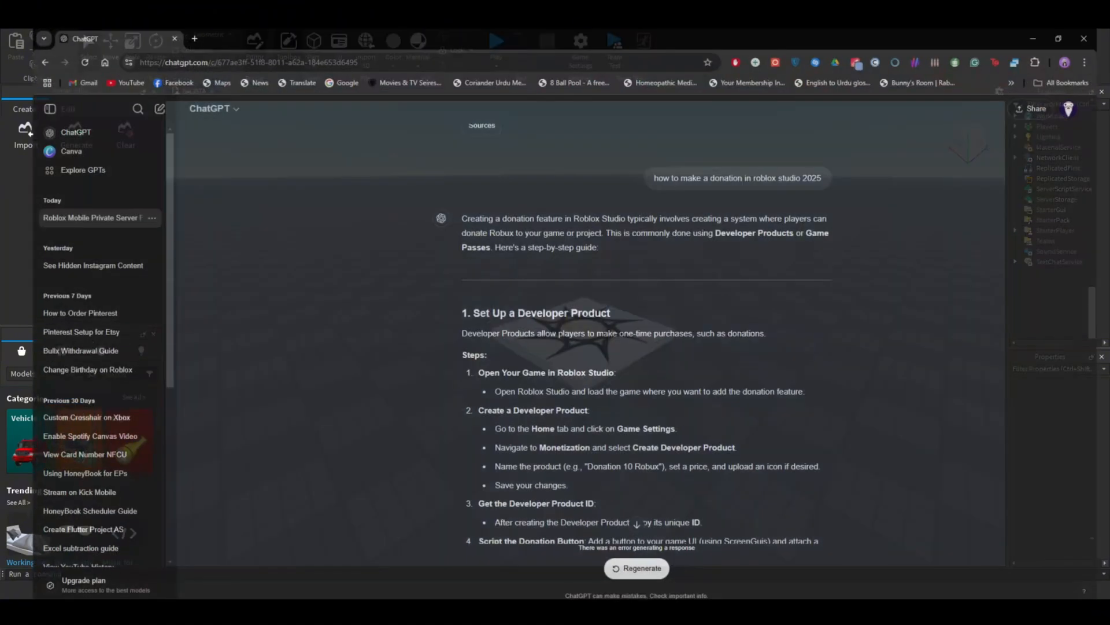
# In the ChatGPT donation guide, copy the Lua script for the donation button that uses the Developer Product ID.
pyautogui.scroll(-4, 430, 418)
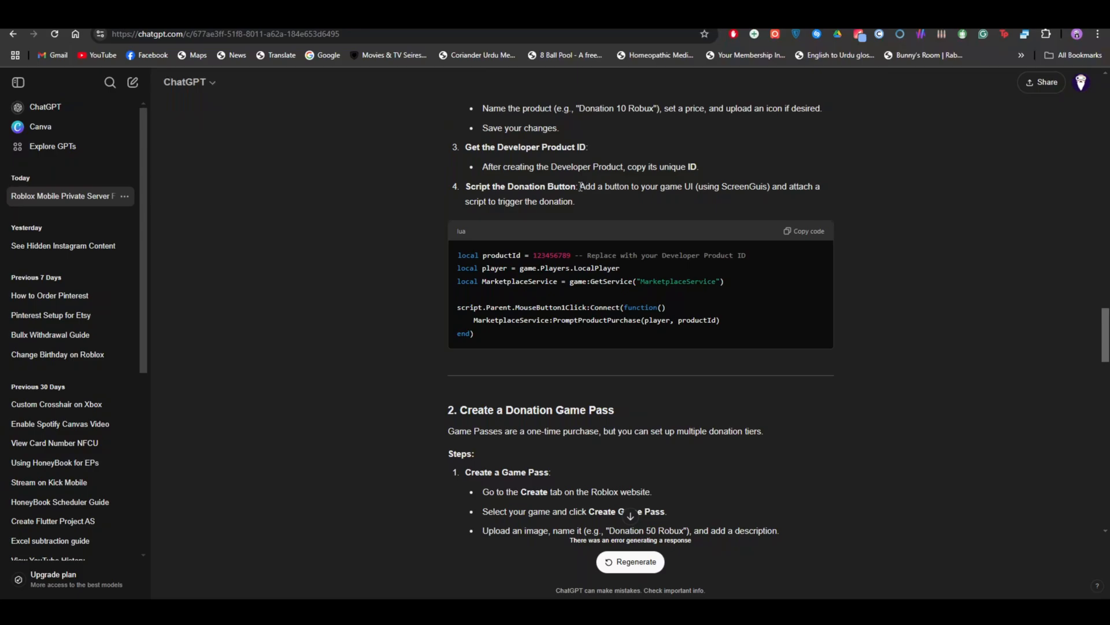
pyautogui.moveTo(581, 186); pyautogui.dragTo(599, 204)
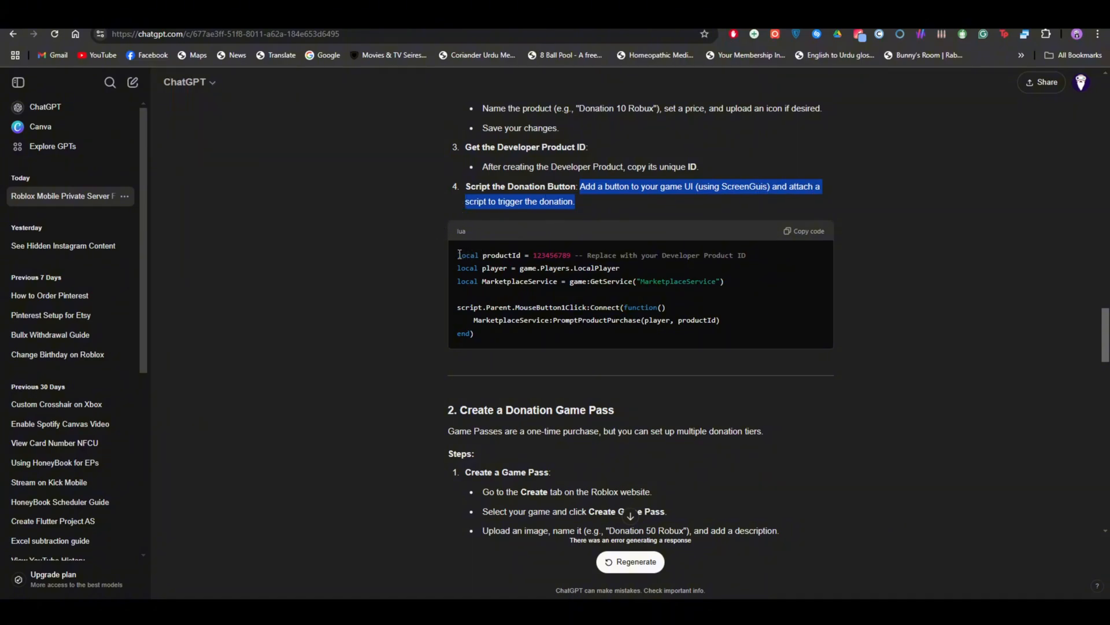
pyautogui.moveTo(458, 255); pyautogui.dragTo(586, 335)
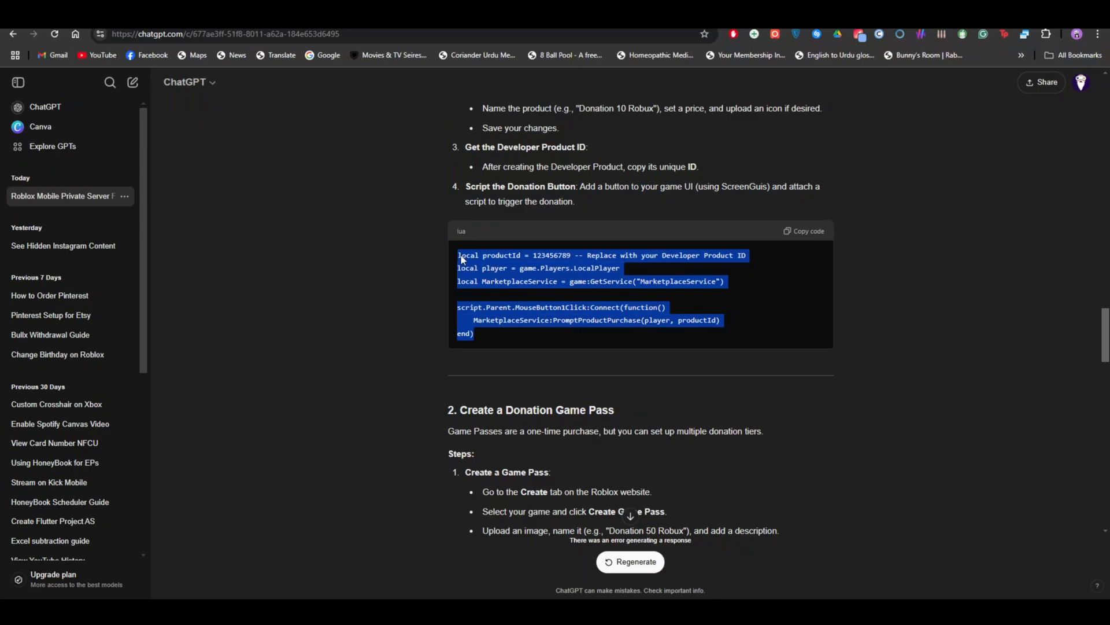
pyautogui.click(805, 231)
# Review the guide's sections on creating a donation Game Pass, customizing the donation system, publishing and testing, and the important notes.
pyautogui.scroll(-8, 831, 366)
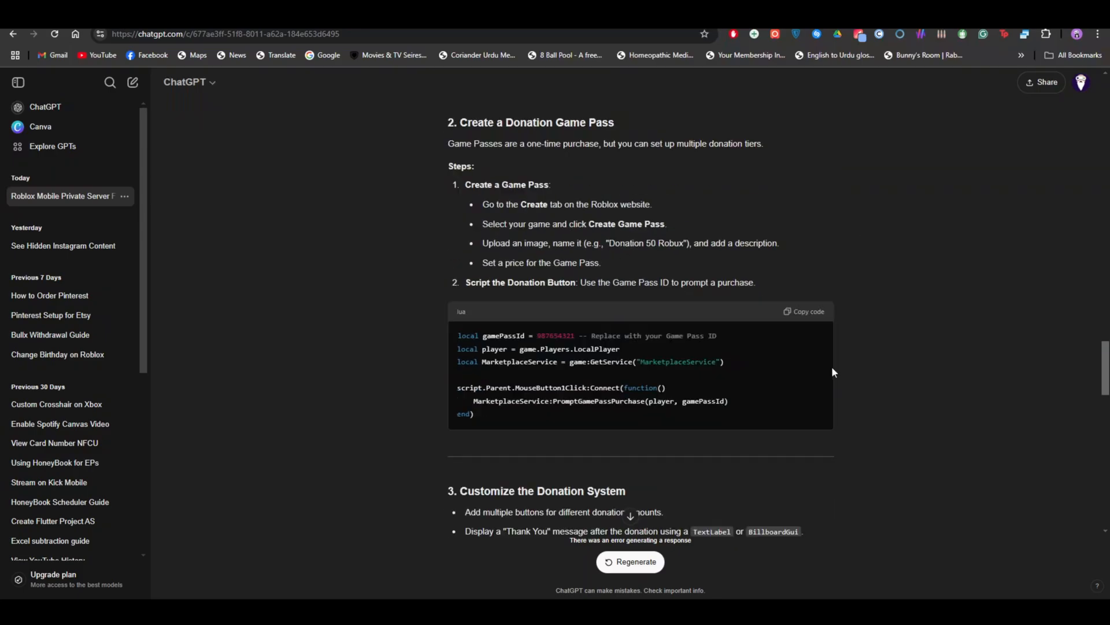
pyautogui.scroll(3, 831, 366)
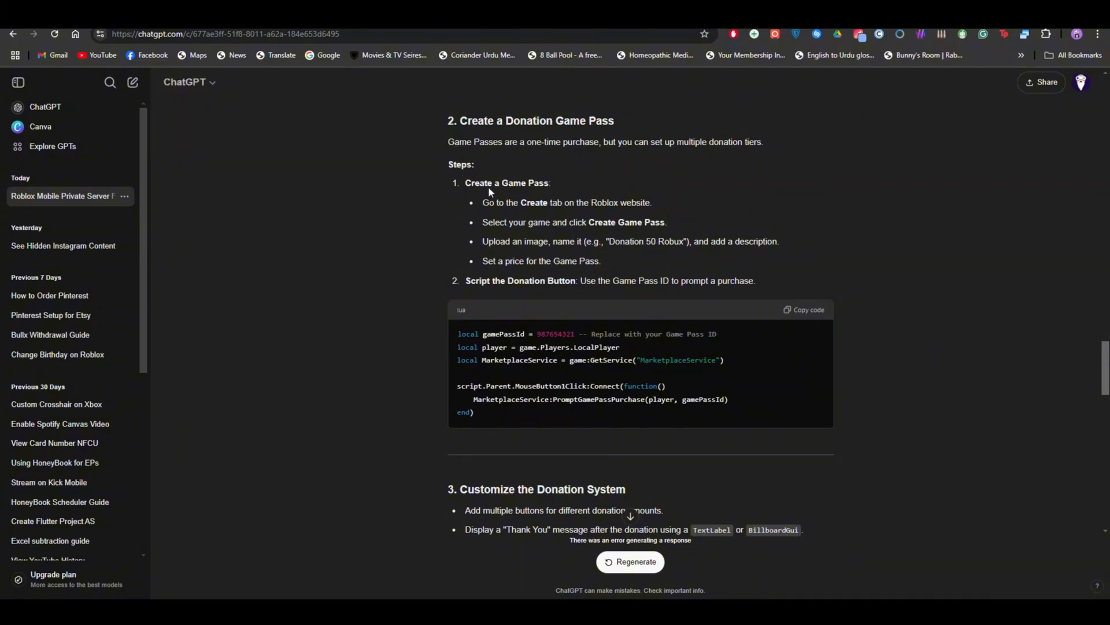
pyautogui.moveTo(483, 203); pyautogui.dragTo(596, 210)
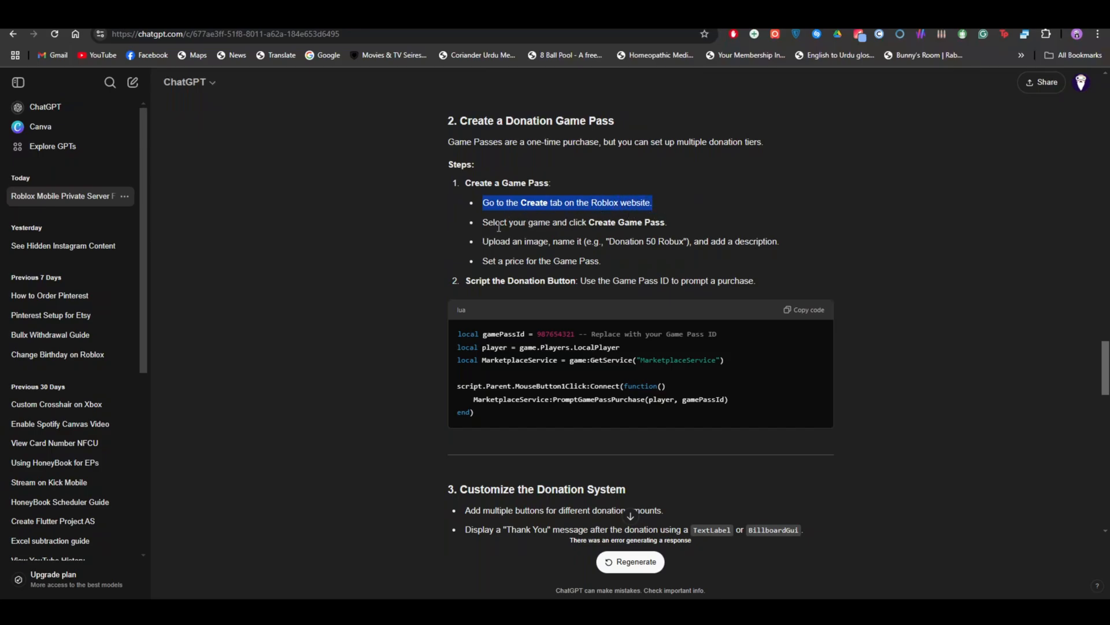
pyautogui.moveTo(507, 222); pyautogui.dragTo(696, 225)
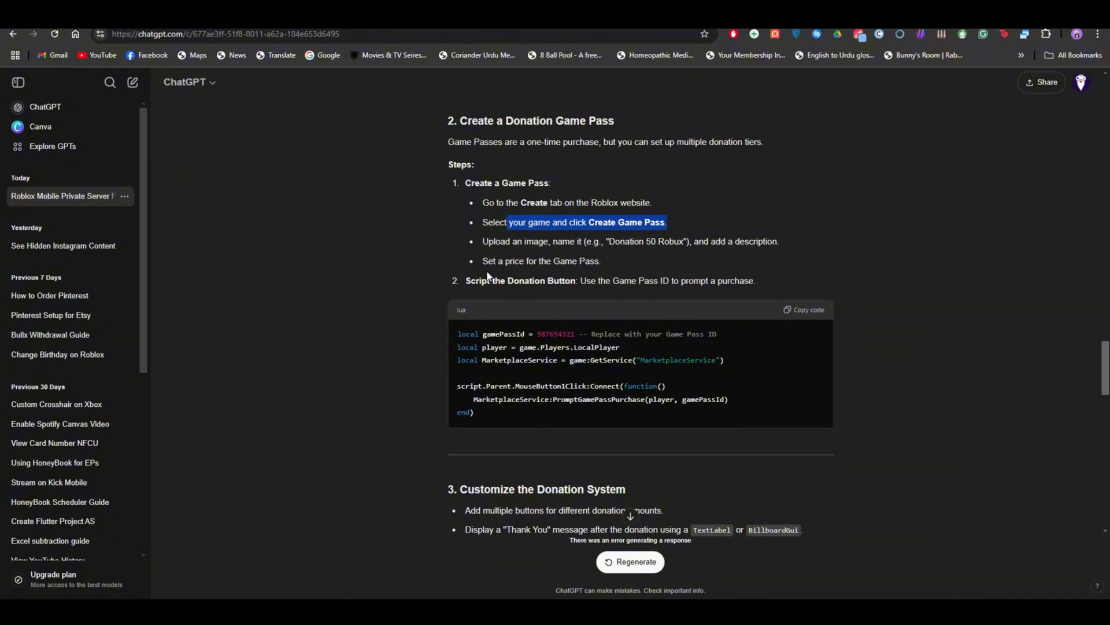
pyautogui.moveTo(459, 334); pyautogui.dragTo(571, 415)
pyautogui.click(572, 416)
pyautogui.scroll(-3, 575, 419)
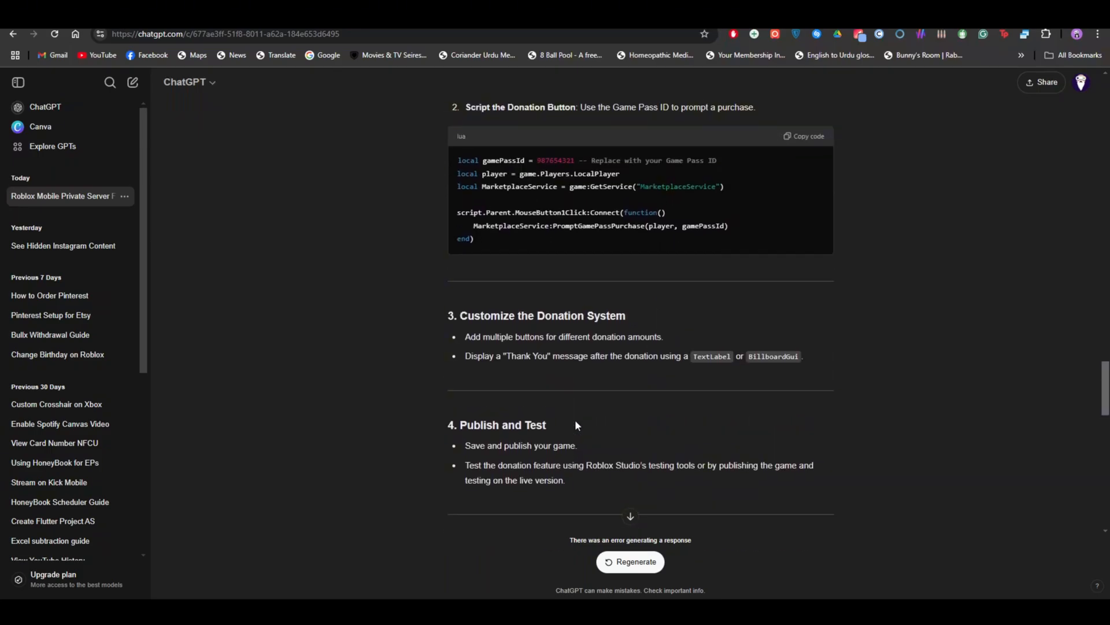
pyautogui.scroll(-1, 576, 425)
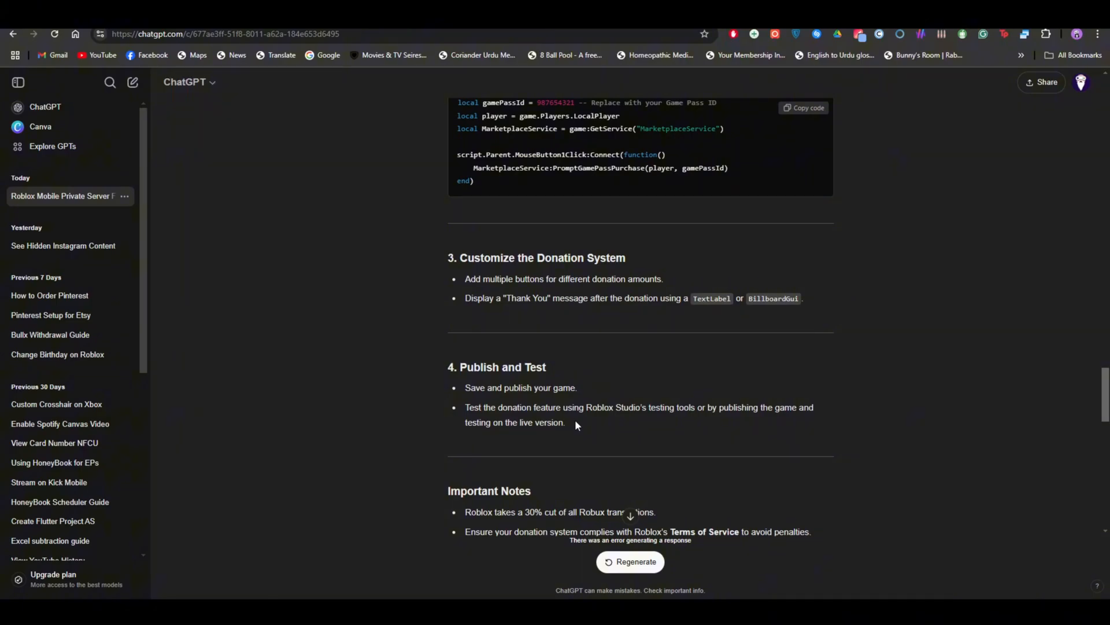
pyautogui.scroll(-5, 574, 422)
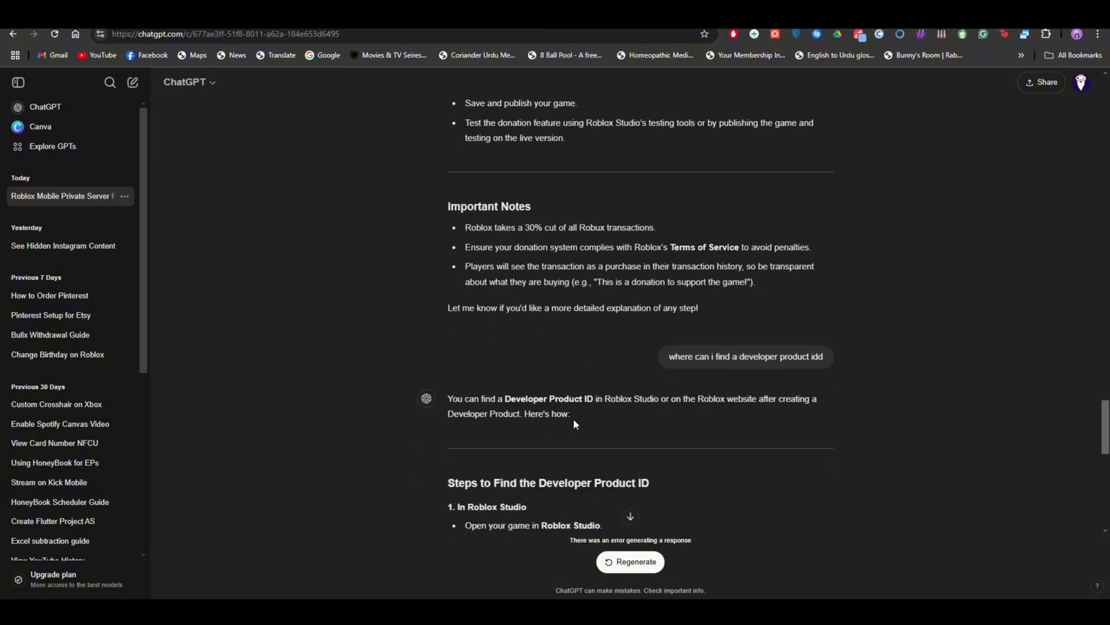
pyautogui.scroll(3, 574, 418)
pyautogui.scroll(2, 574, 419)
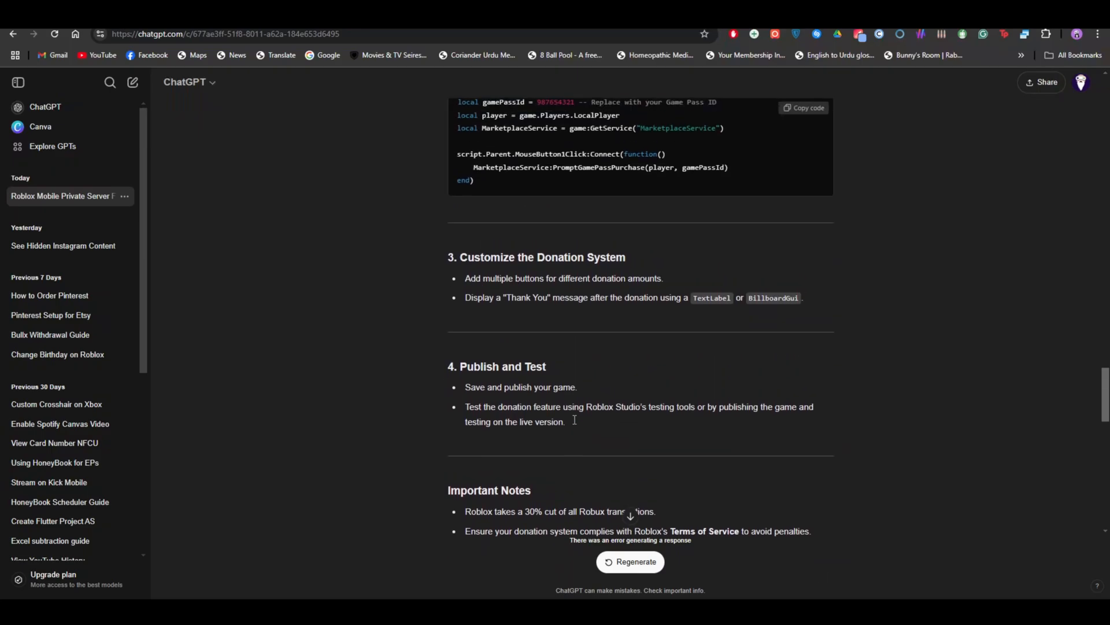
pyautogui.scroll(1, 575, 422)
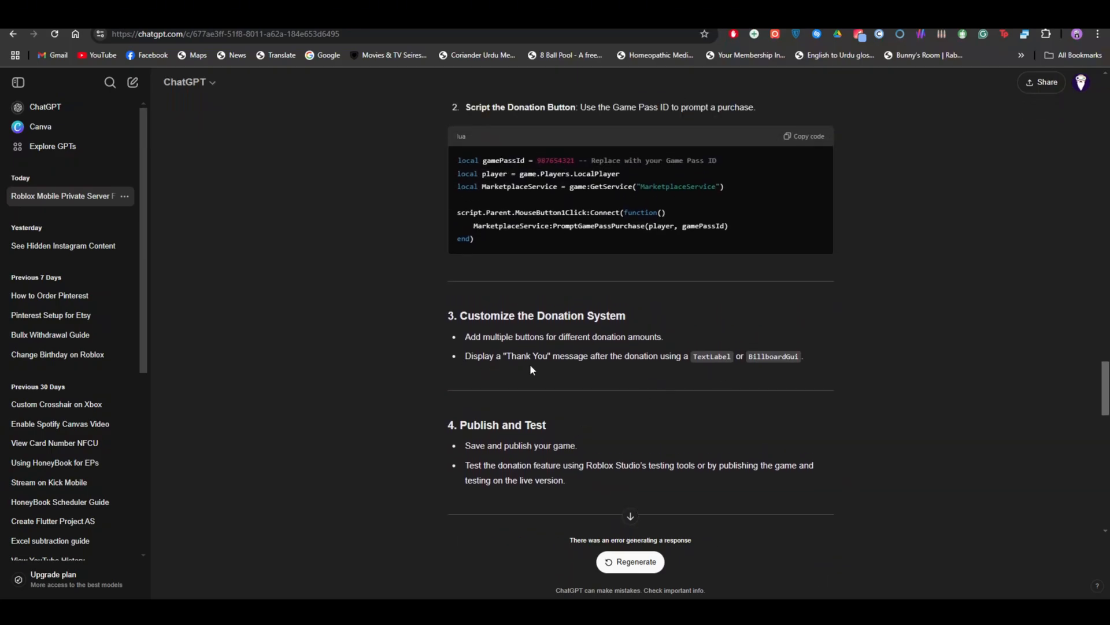